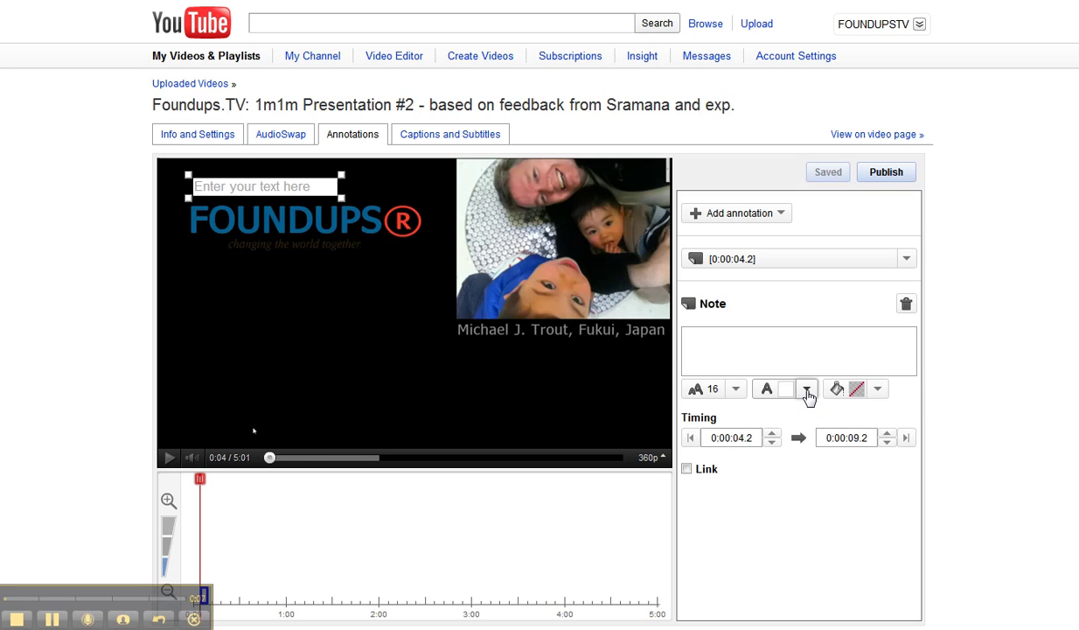
- Inspect the note's text-colour, font-size and background-colour dropdown options, rechecking the colour lists
click(806, 390)
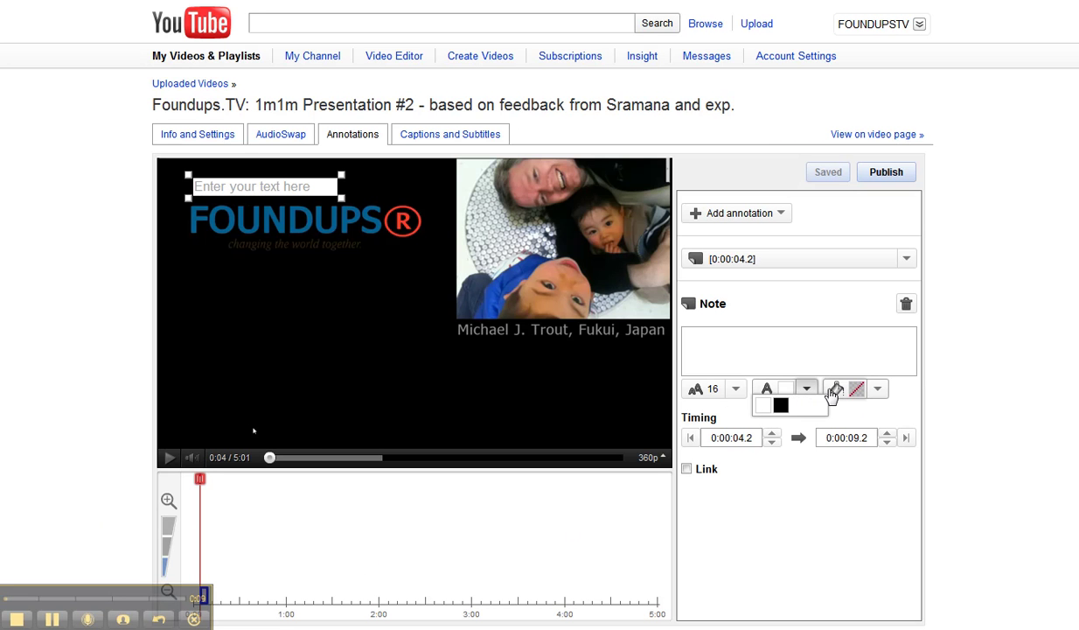
click(731, 391)
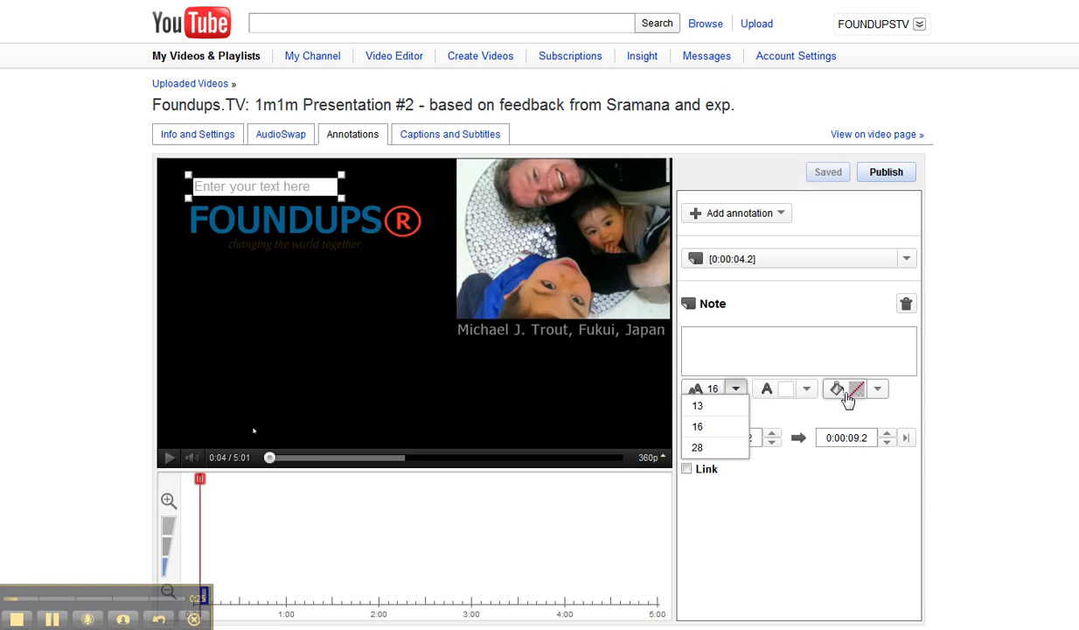
click(878, 390)
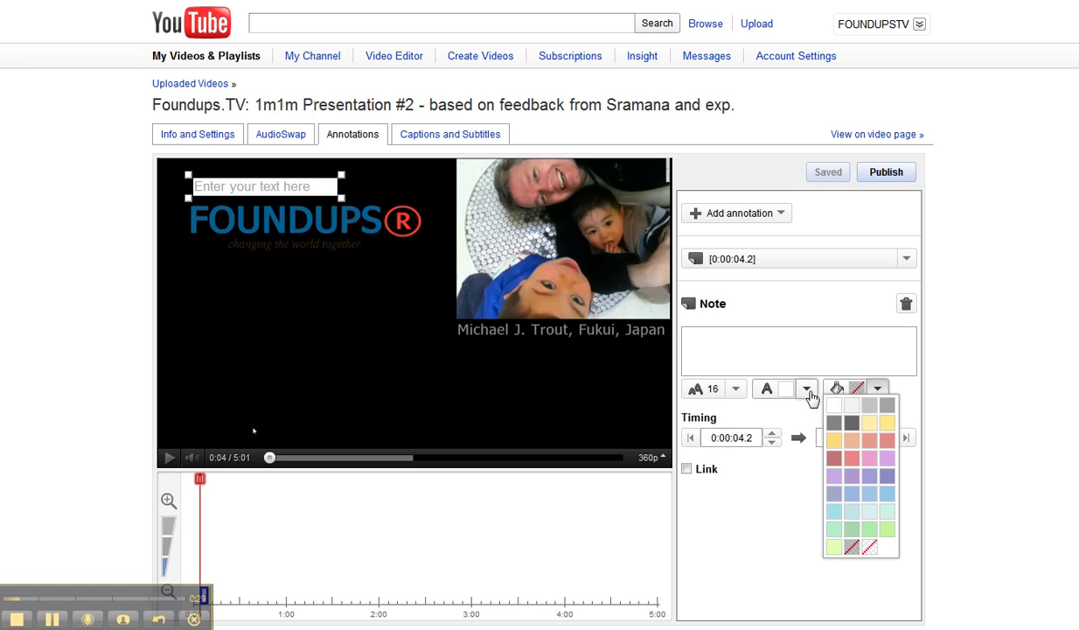
click(808, 393)
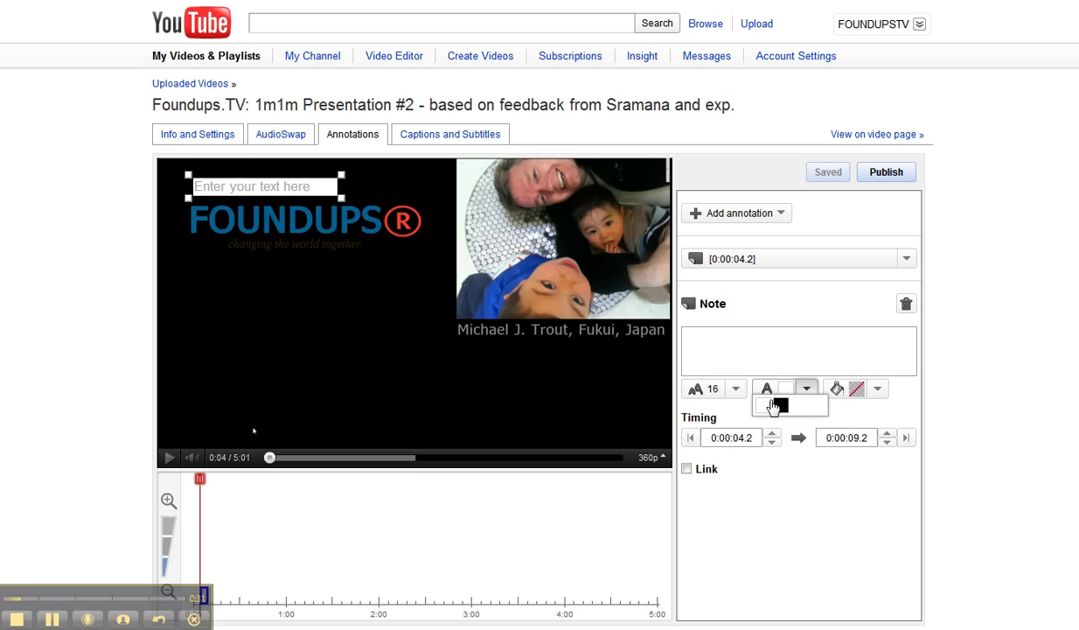
click(877, 393)
click(808, 390)
click(877, 394)
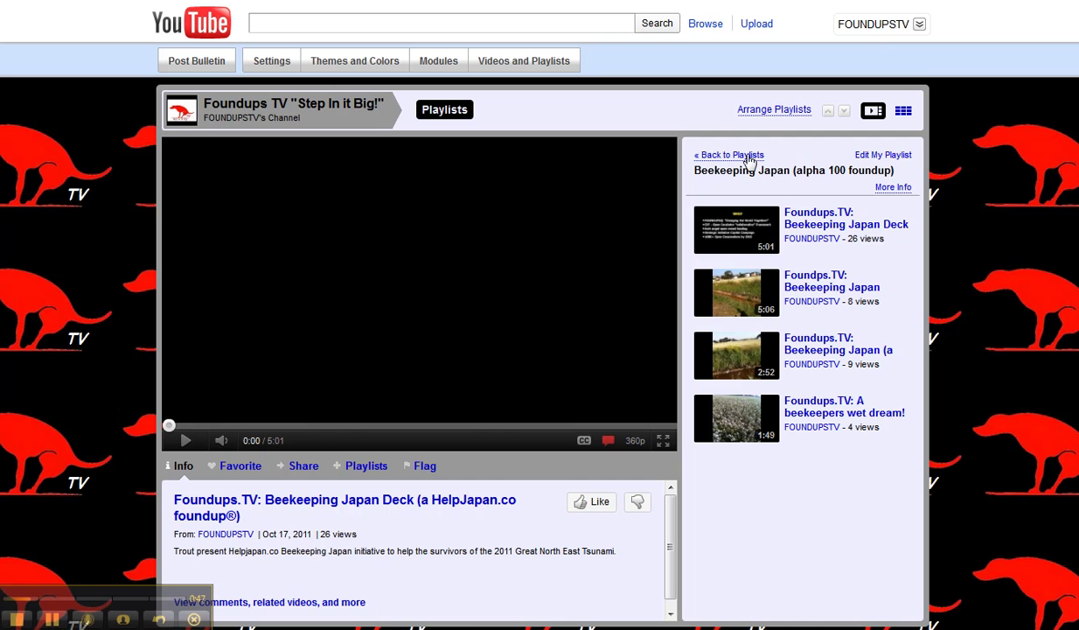
- Play Part 2 of 3 from the What's a foundup®? playlist and open its full watch page
click(750, 158)
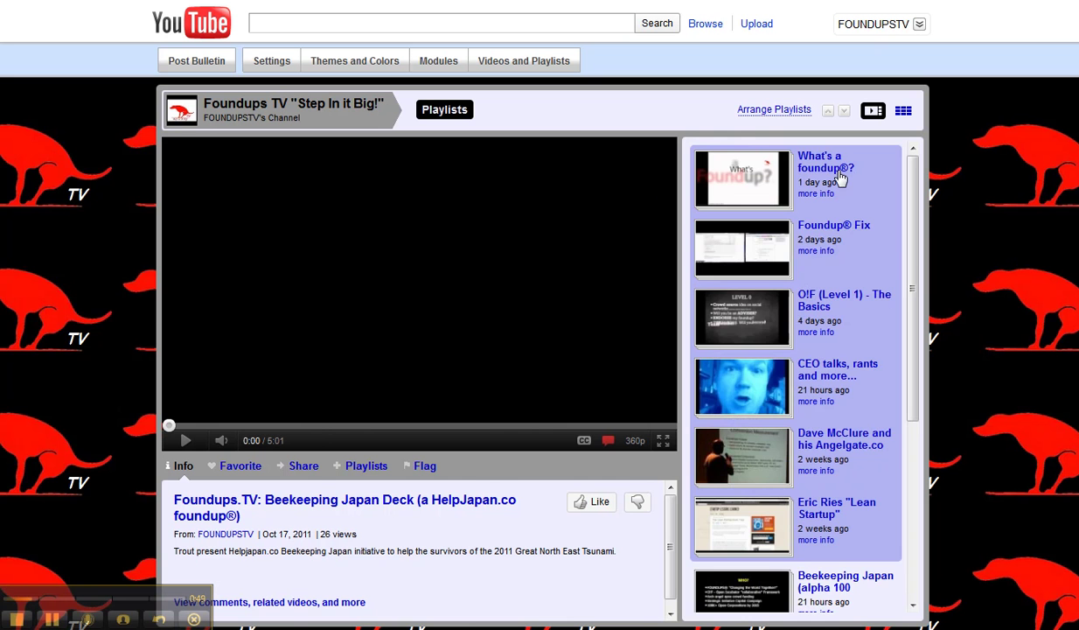
click(832, 171)
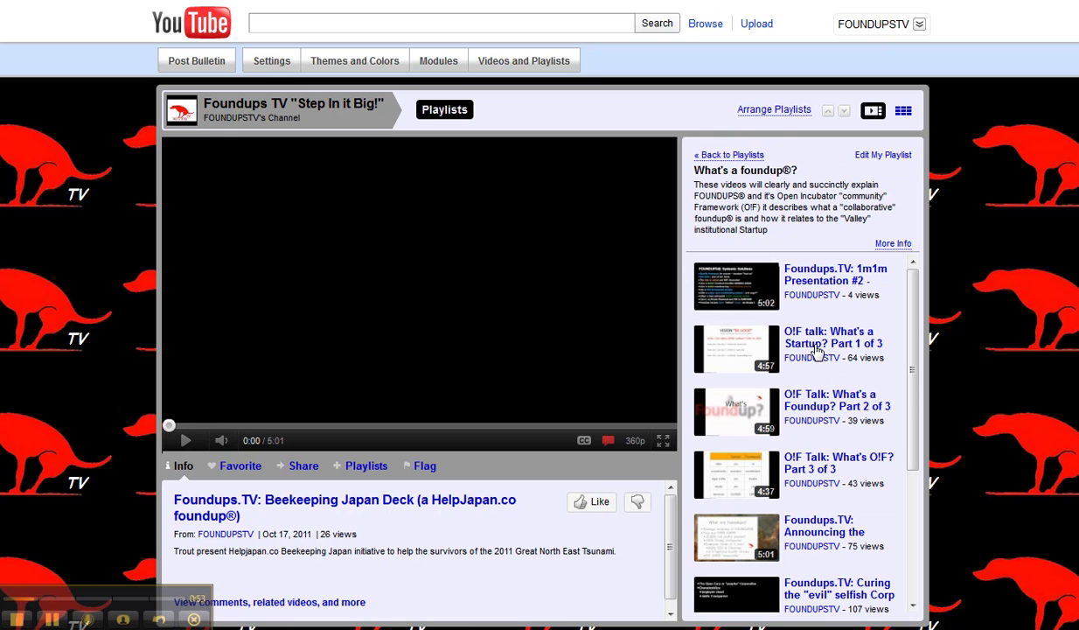
click(786, 393)
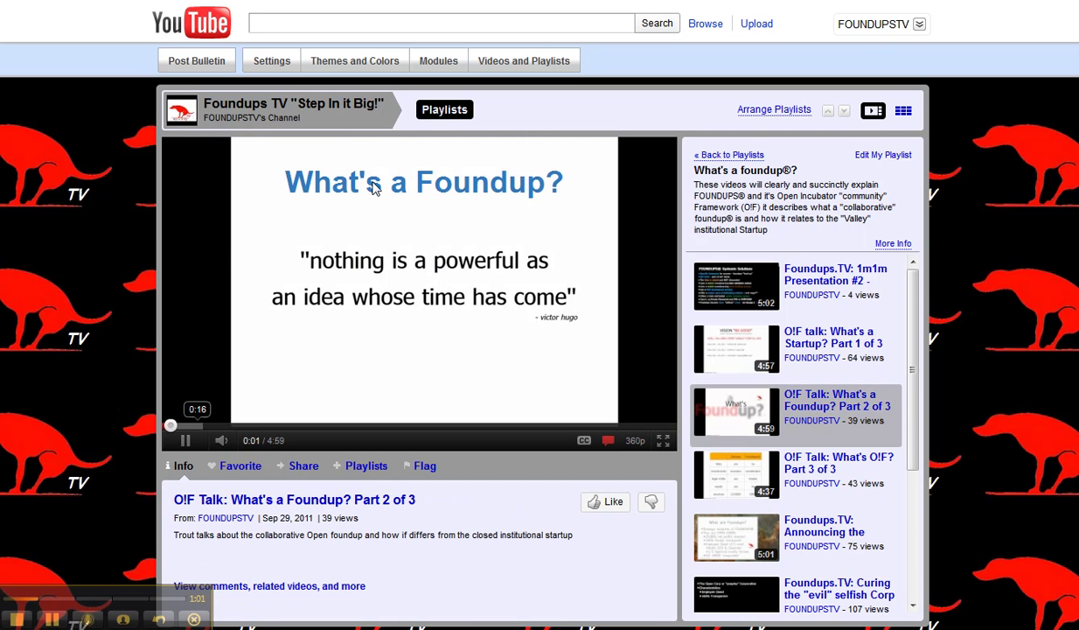
click(325, 499)
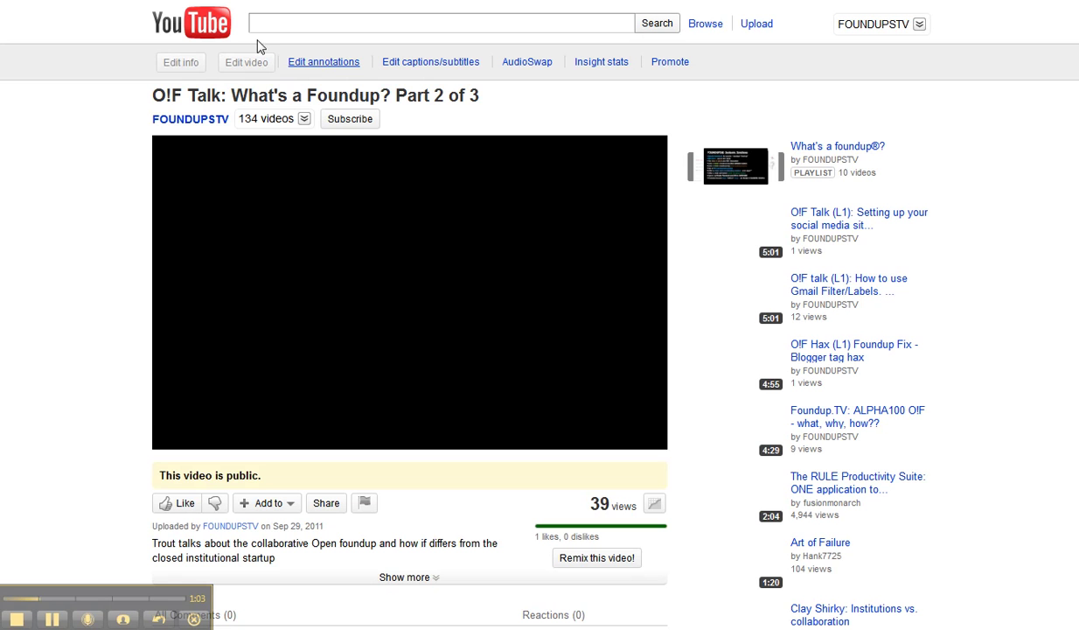
- Open Edit annotations for the Part 2 of 3 video
click(324, 62)
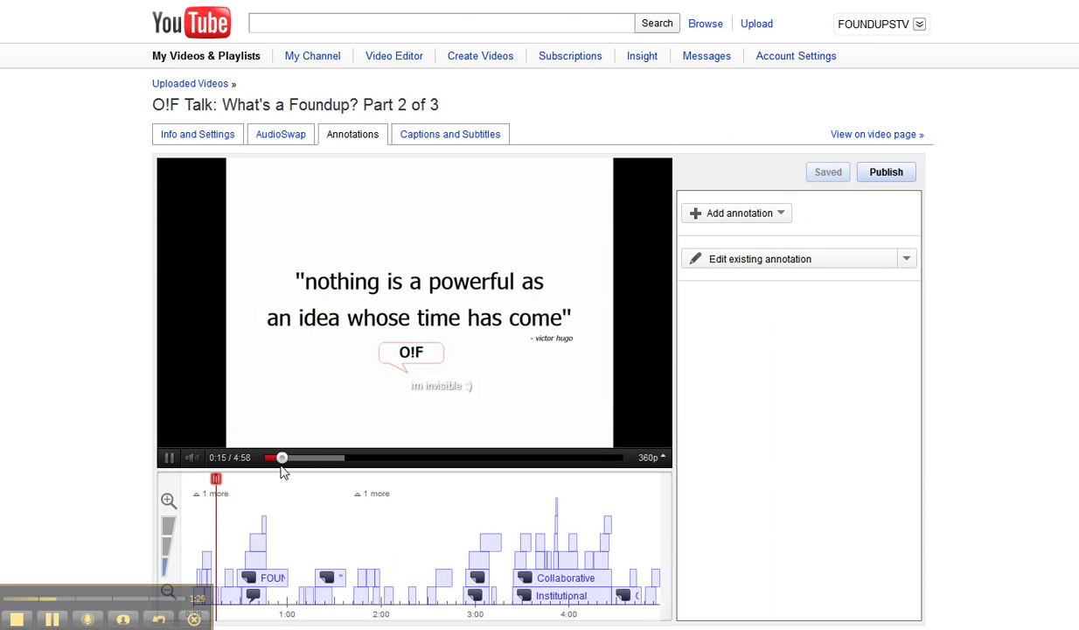
- Rewind the video to the start and pause it at 0:09
click(271, 458)
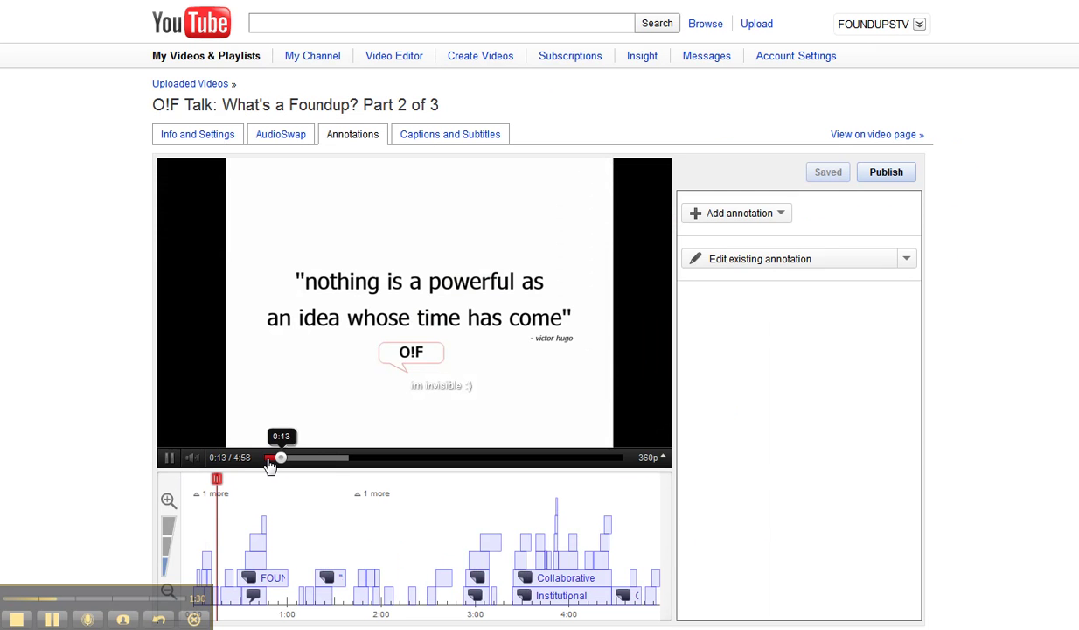
drag(270, 458, 205, 458)
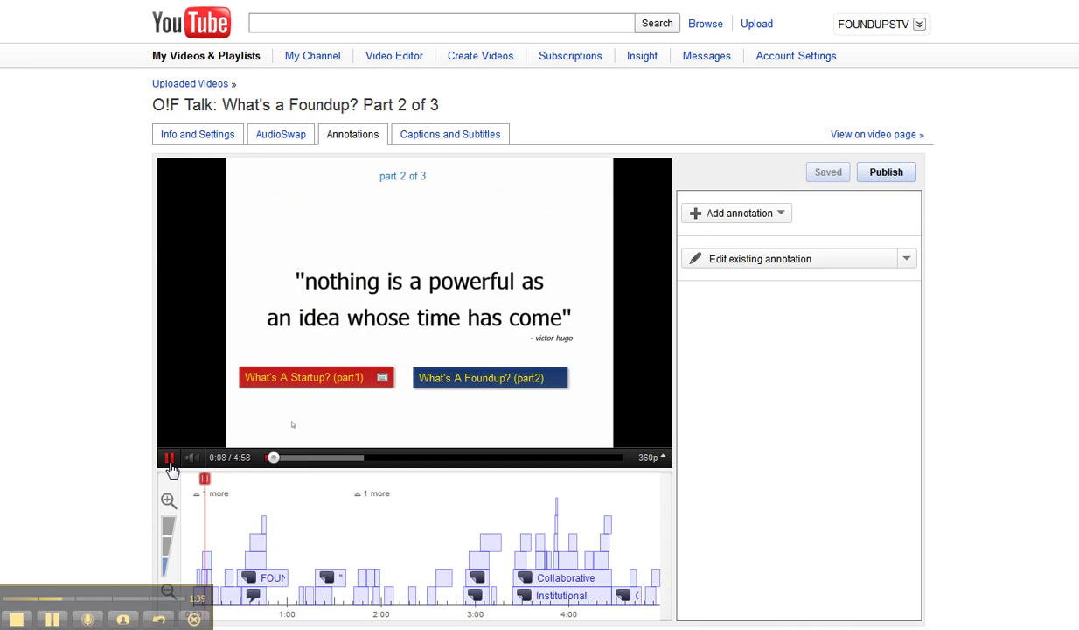
click(169, 459)
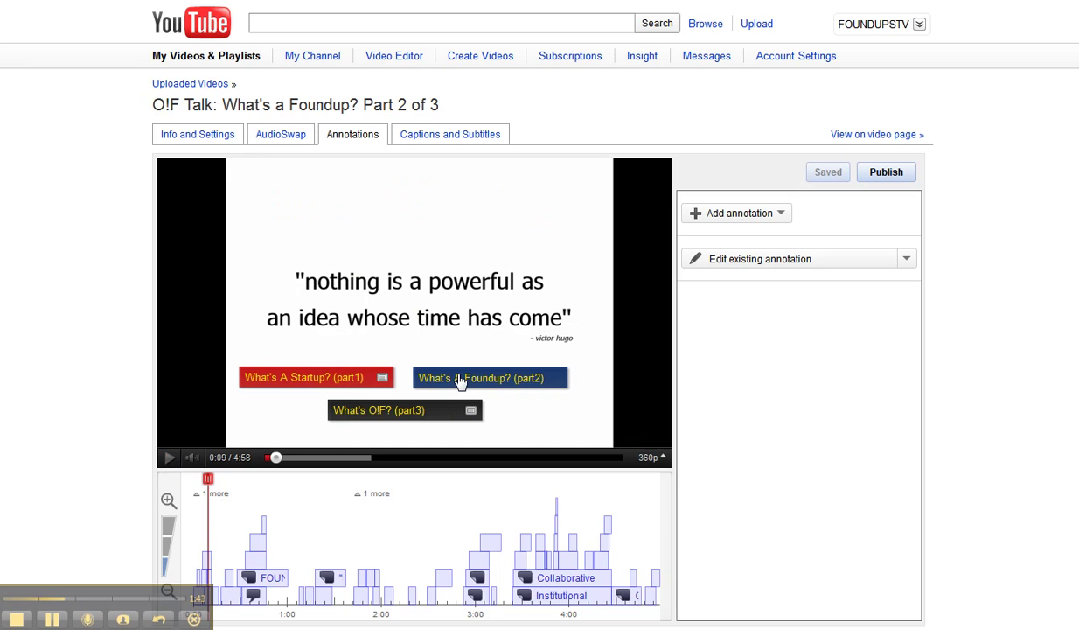
- Select the part3 and part2 link notes to inspect them, then deselect
click(426, 404)
click(504, 381)
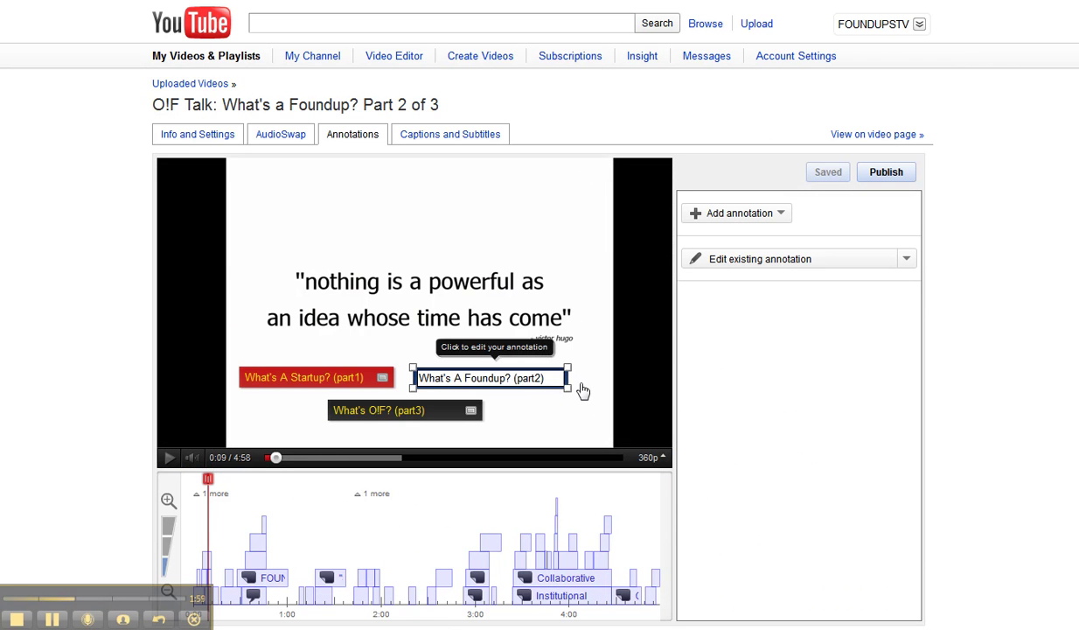
click(529, 426)
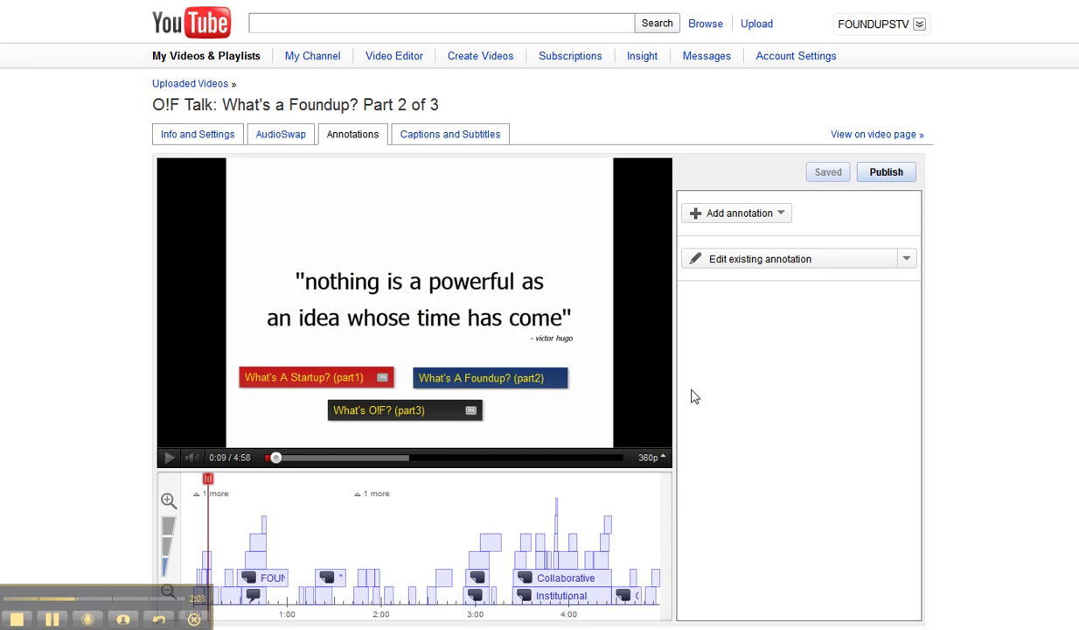
click(734, 215)
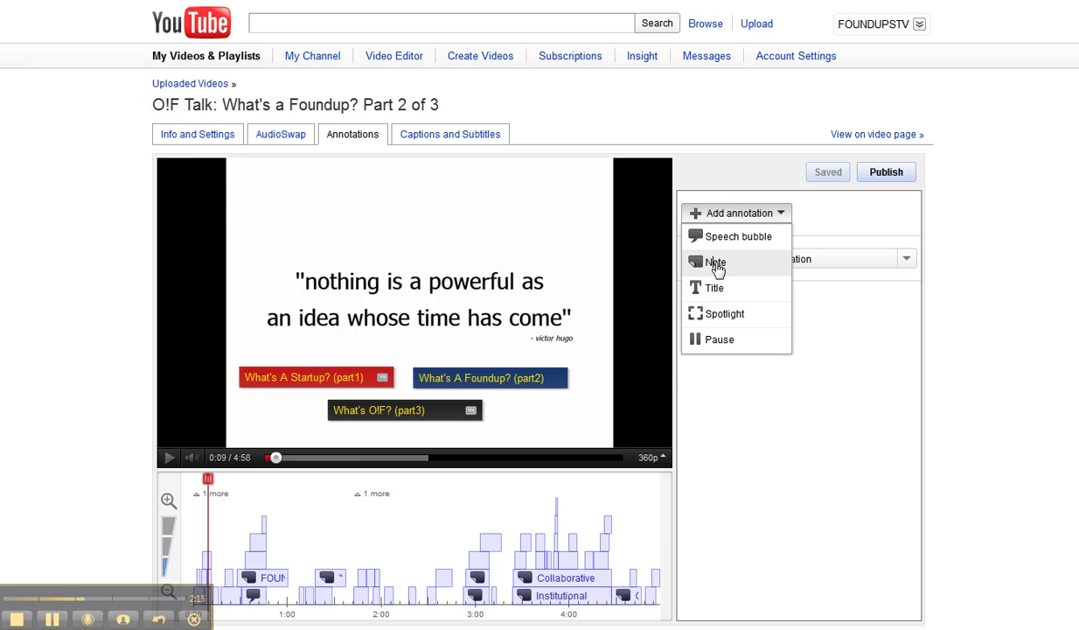
click(765, 266)
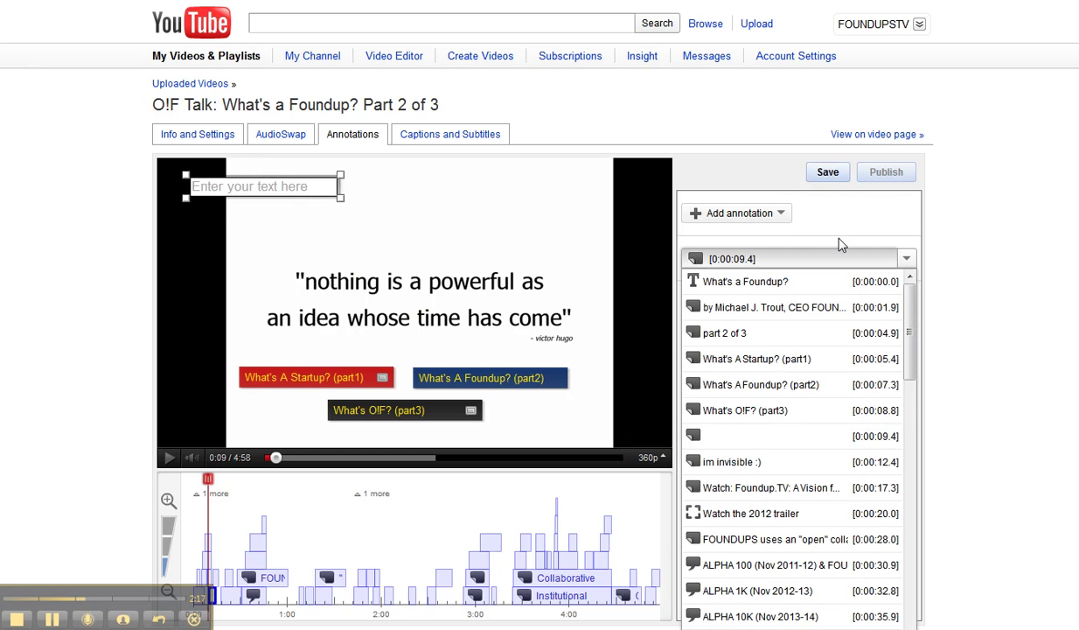
click(837, 237)
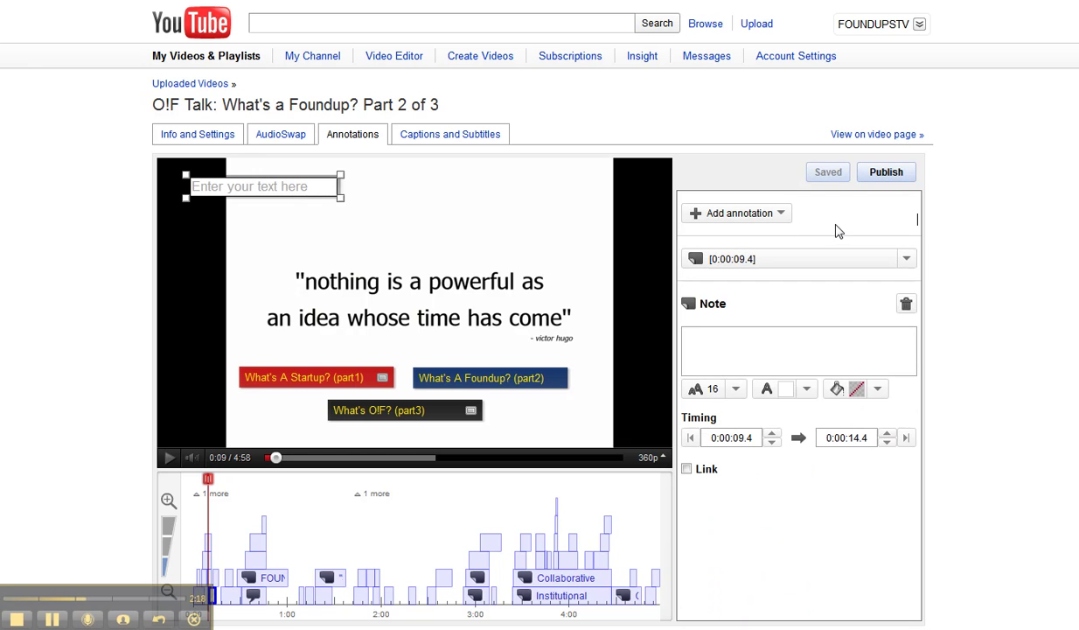
click(804, 393)
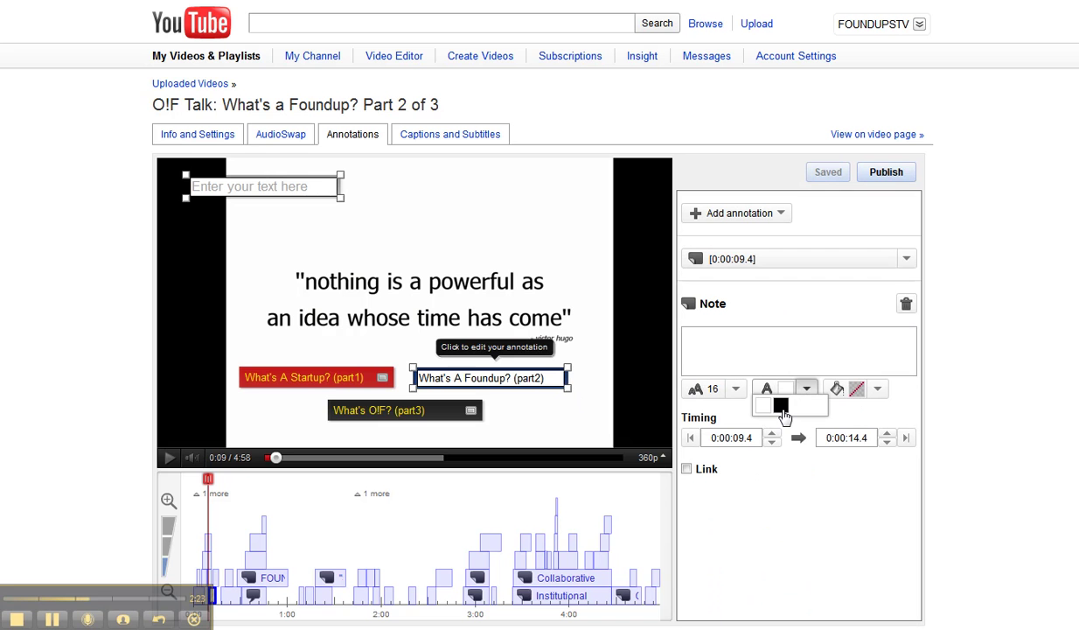
click(878, 391)
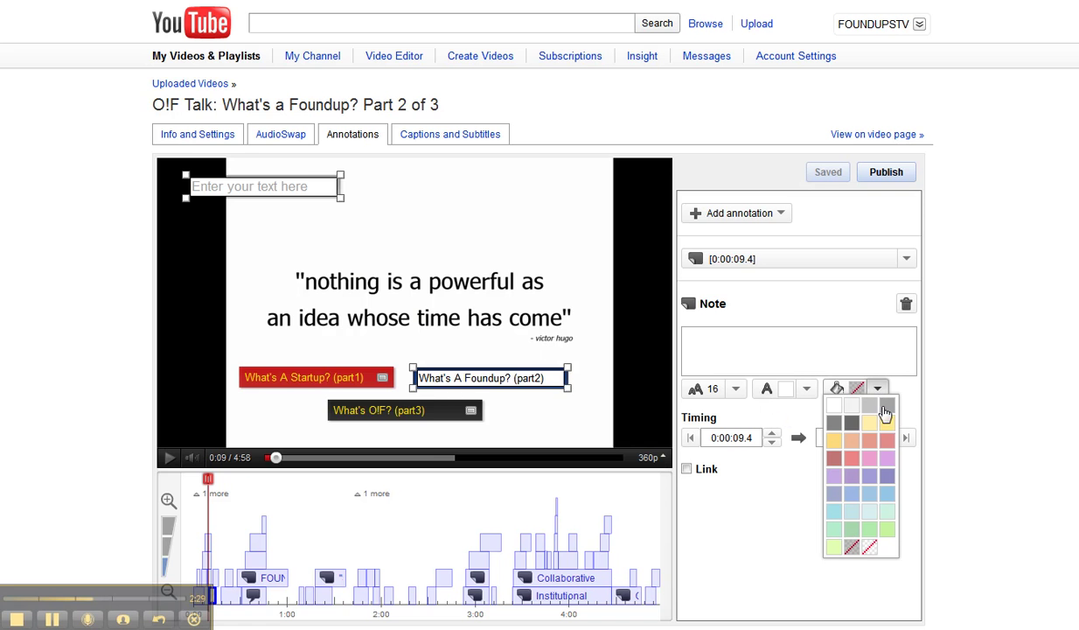
click(450, 412)
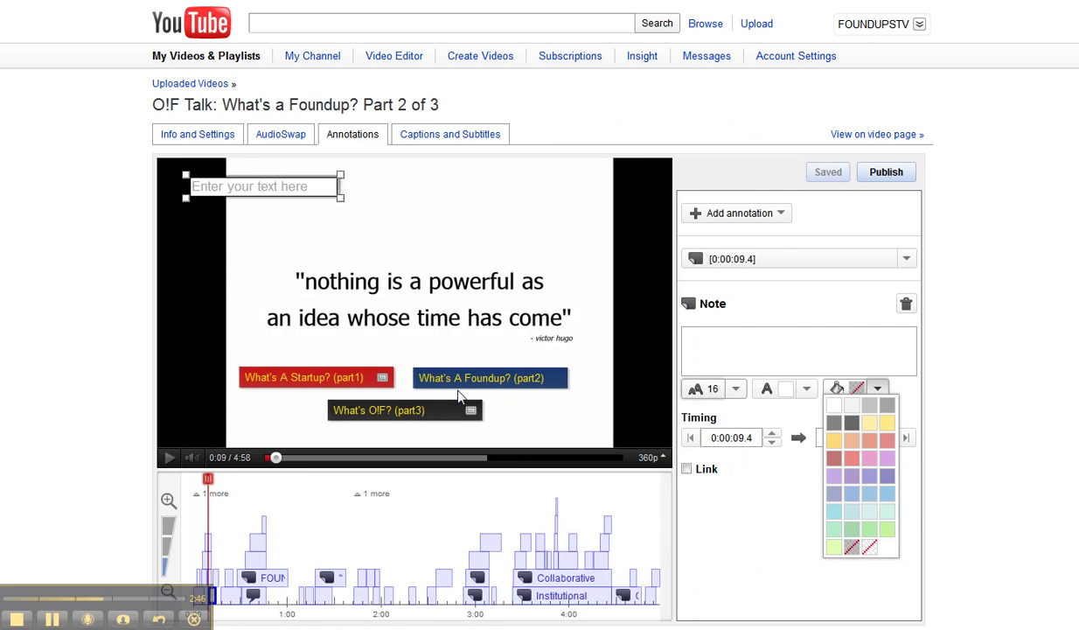
click(806, 390)
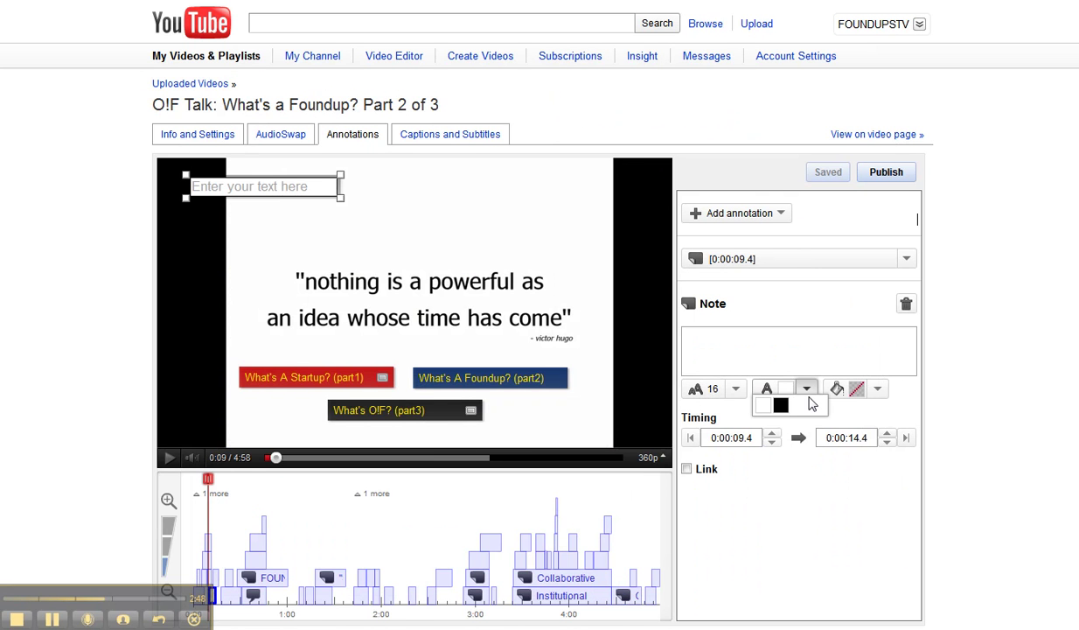
click(877, 389)
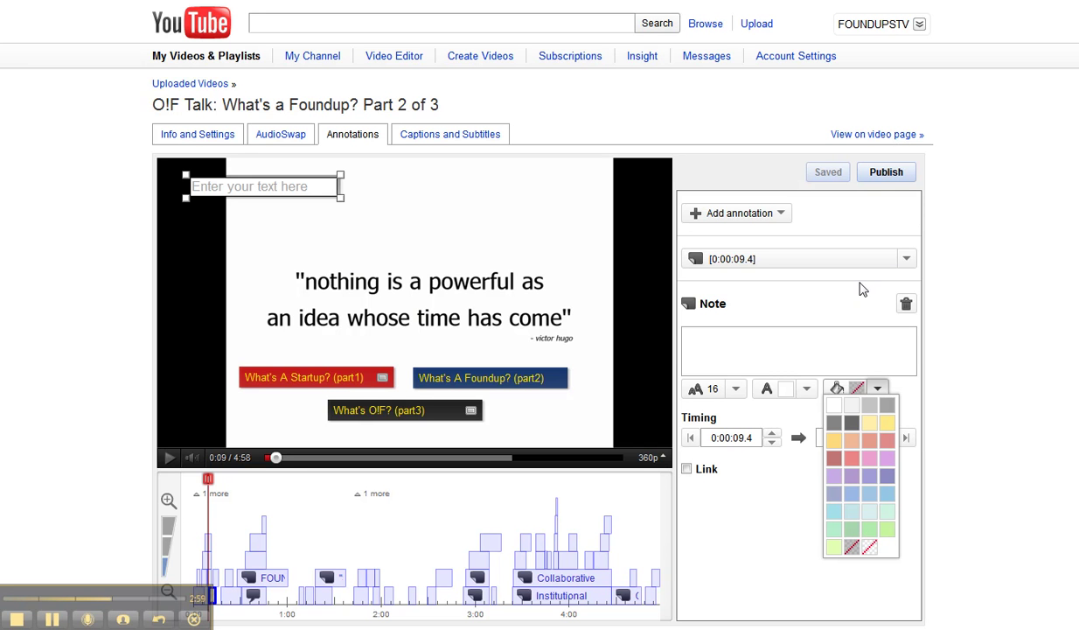
click(906, 305)
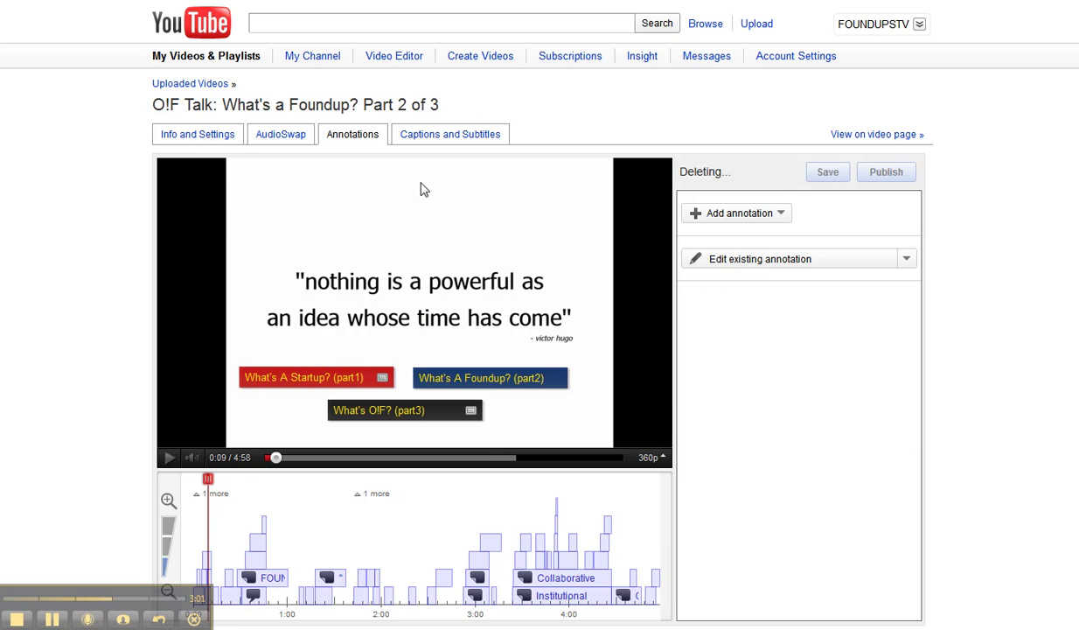